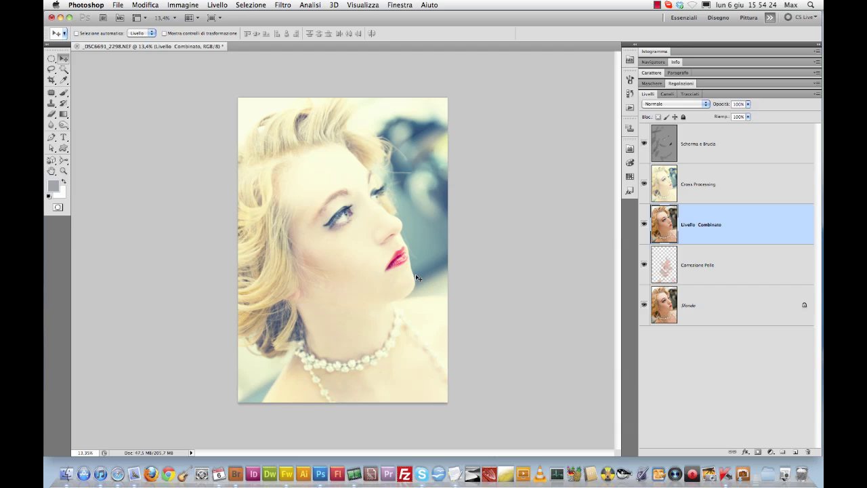
# Draw a trial crop box over the portrait, stretch it past each edge, then cancel it.
pyautogui.click(54, 80)
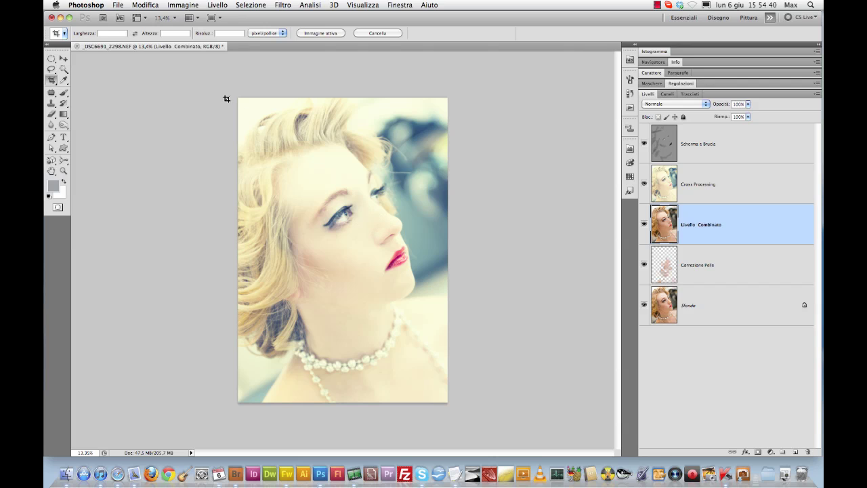
pyautogui.moveTo(234, 96)
pyautogui.mouseDown()
pyautogui.moveTo(454, 339)
pyautogui.moveTo(490, 411)
pyautogui.mouseUp()
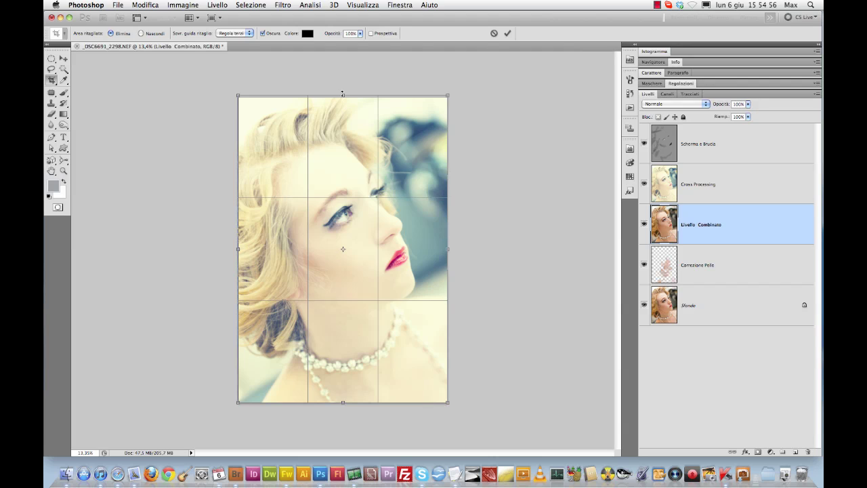
pyautogui.moveTo(343, 99); pyautogui.dragTo(343, 80)
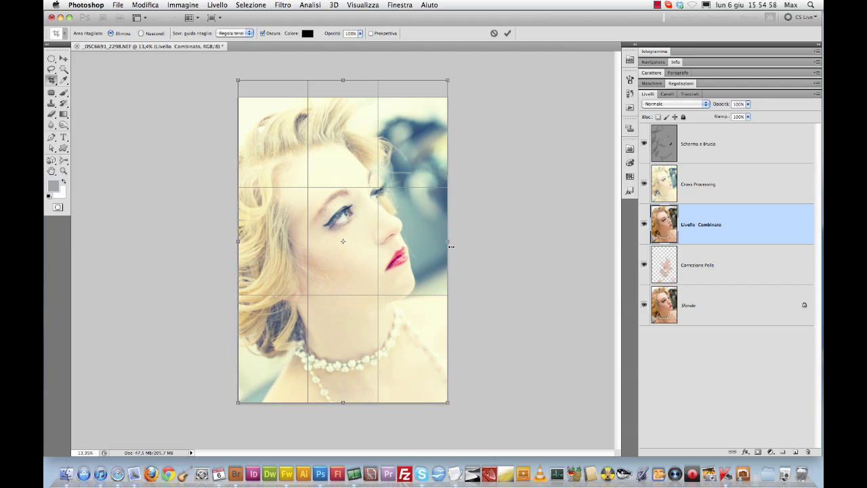
pyautogui.moveTo(447, 241); pyautogui.dragTo(466, 241)
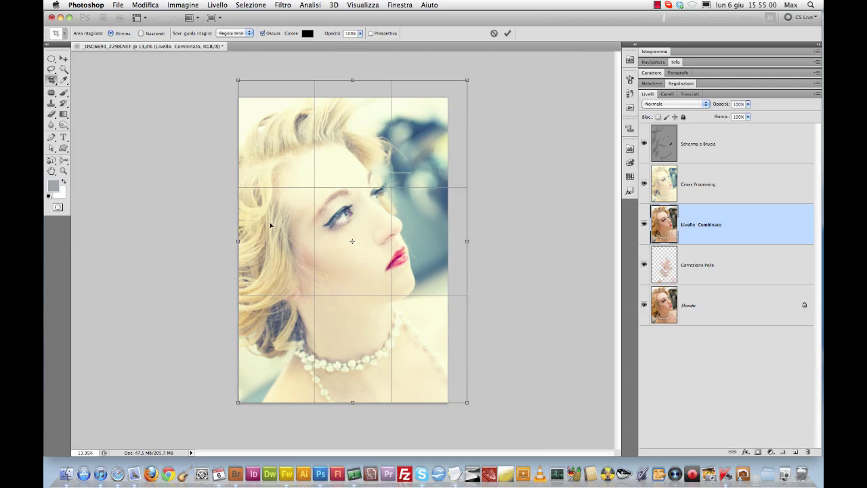
pyautogui.moveTo(237, 241); pyautogui.dragTo(212, 240)
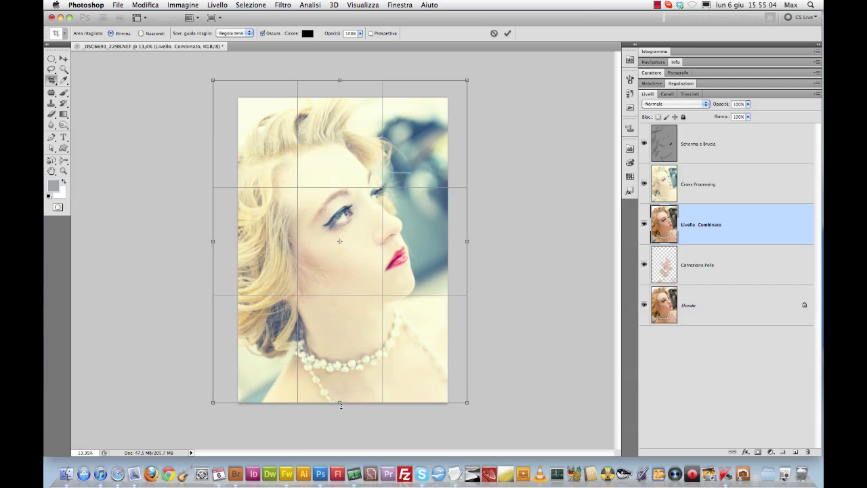
pyautogui.moveTo(341, 405); pyautogui.dragTo(339, 426)
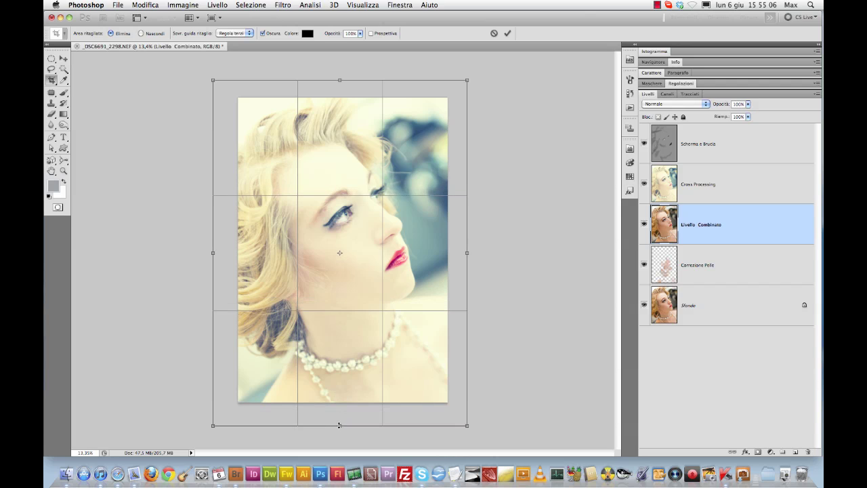
pyautogui.moveTo(466, 253); pyautogui.dragTo(467, 252)
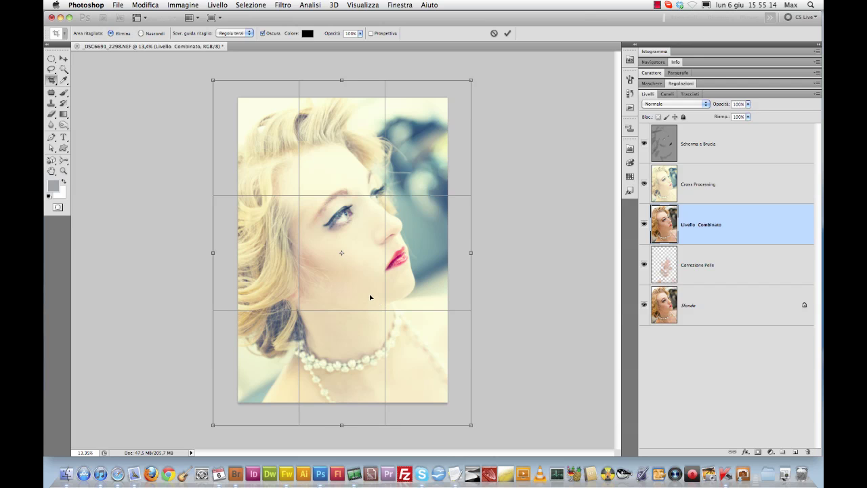
pyautogui.press('Escape')
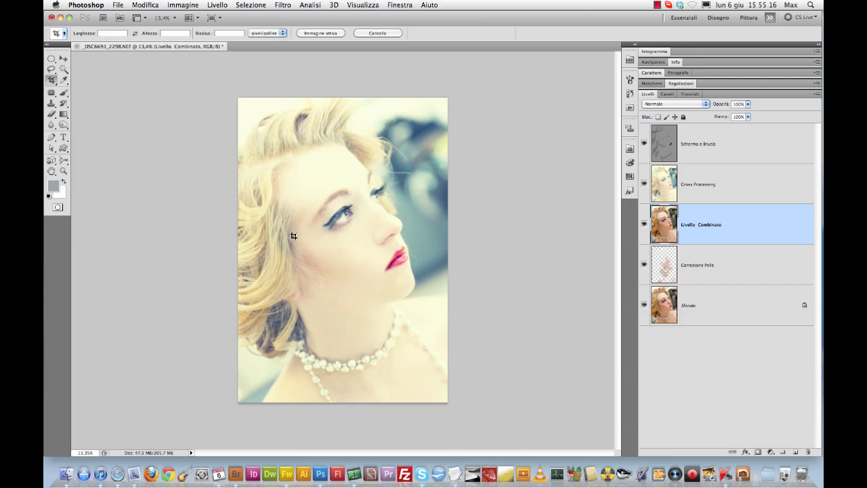
# Drag a new crop box over the whole photo and grow it evenly beyond every edge.
pyautogui.moveTo(225, 94); pyautogui.dragTo(480, 377)
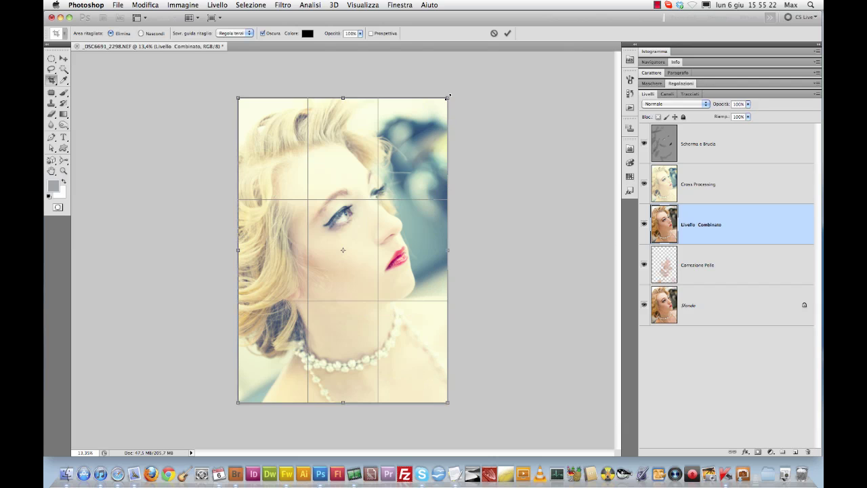
pyautogui.moveTo(448, 98); pyautogui.dragTo(454, 90)
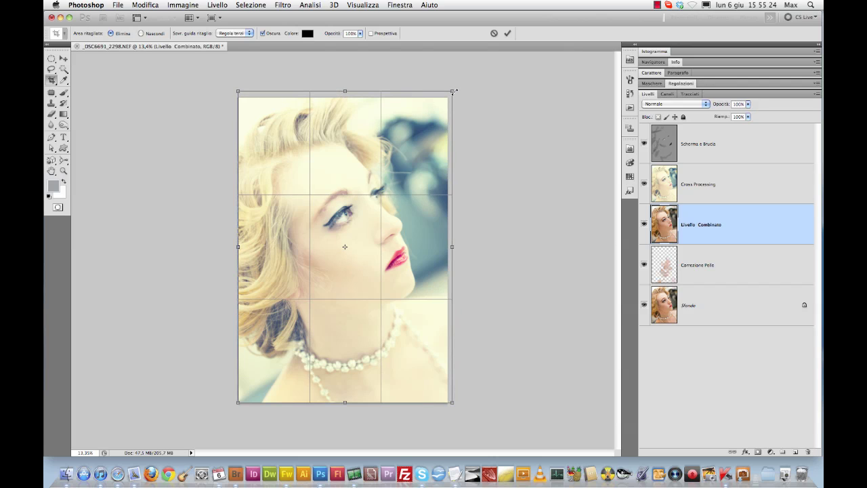
pyautogui.moveTo(454, 90); pyautogui.dragTo(451, 97)
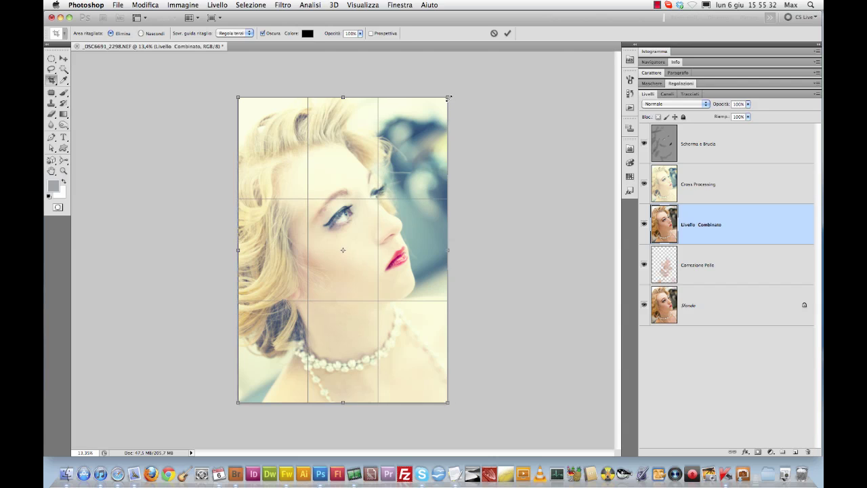
pyautogui.moveTo(447, 98); pyautogui.dragTo(472, 72)
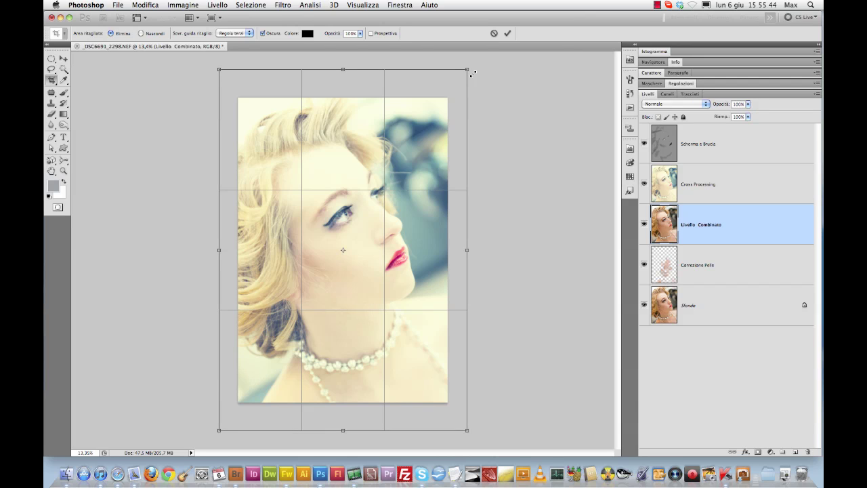
pyautogui.moveTo(472, 72)
pyautogui.mouseDown()
pyautogui.moveTo(383, 195)
pyautogui.moveTo(466, 59)
pyautogui.mouseUp()
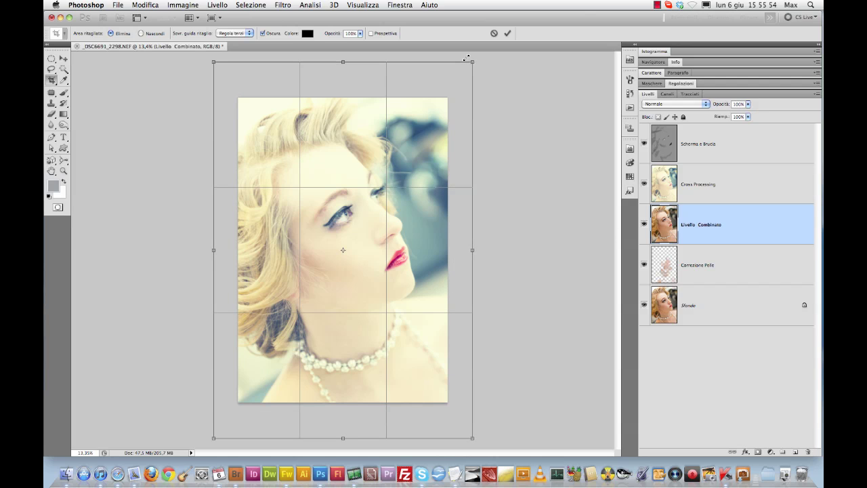
pyautogui.moveTo(466, 58); pyautogui.dragTo(466, 61)
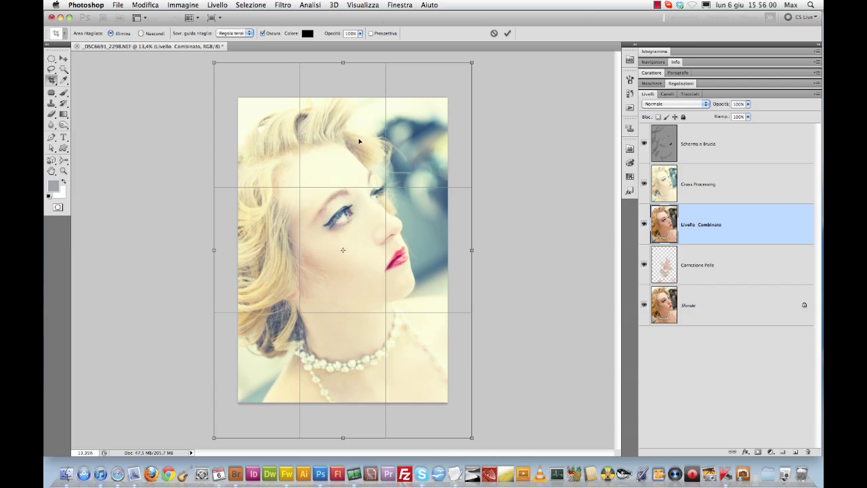
pyautogui.moveTo(359, 141)
pyautogui.mouseDown()
pyautogui.moveTo(361, 151)
pyautogui.moveTo(373, 138)
pyautogui.moveTo(361, 142)
pyautogui.mouseUp()
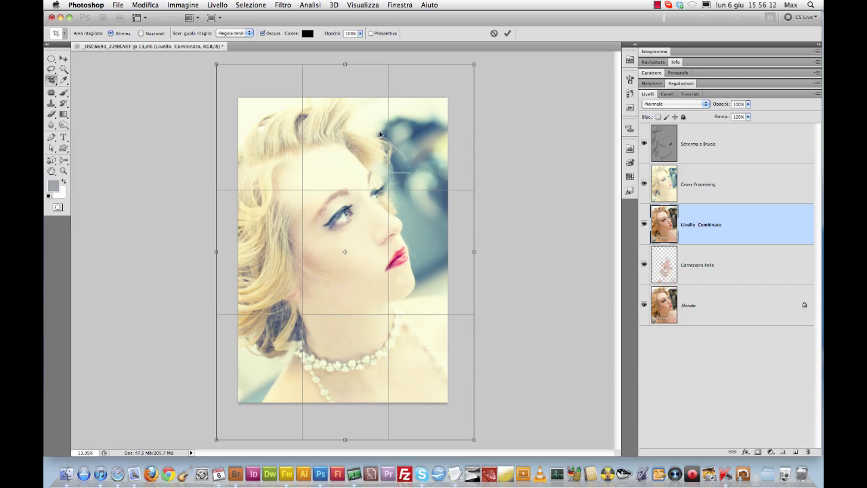
# Commit the crop so a white border frames the portrait, and switch to the Move tool.
pyautogui.press('Return')
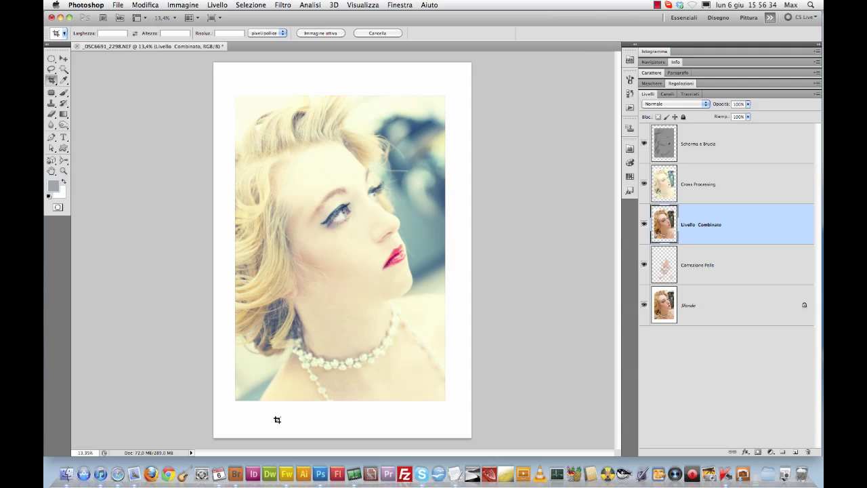
pyautogui.press('v')
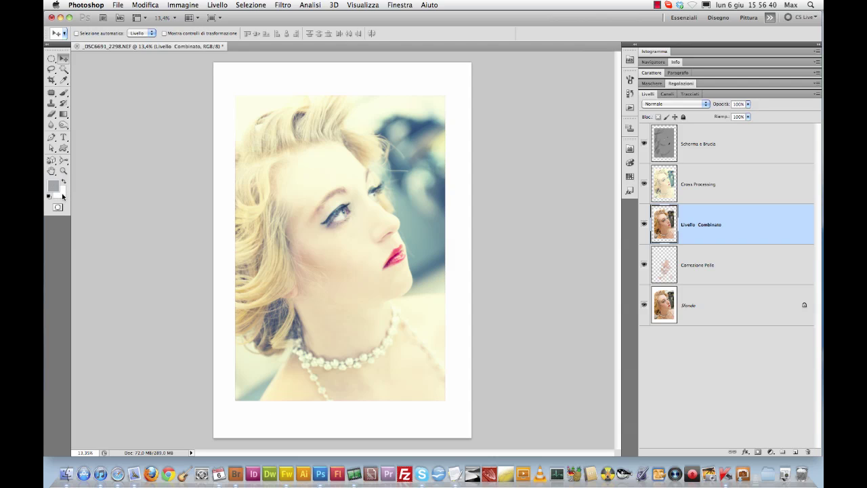
# Dismiss the background Color Picker and undo the white canvas border.
pyautogui.click(58, 190)
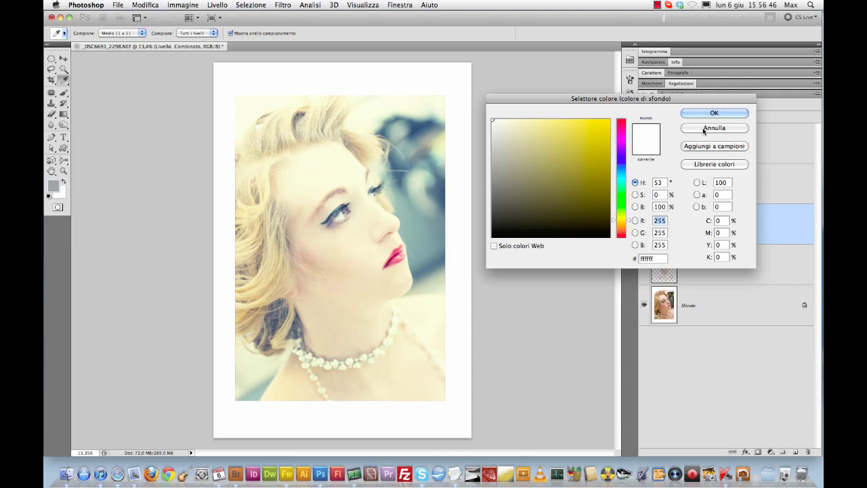
pyautogui.click(704, 129)
pyautogui.press('v')
pyautogui.hotkey('ctrl', 'z')
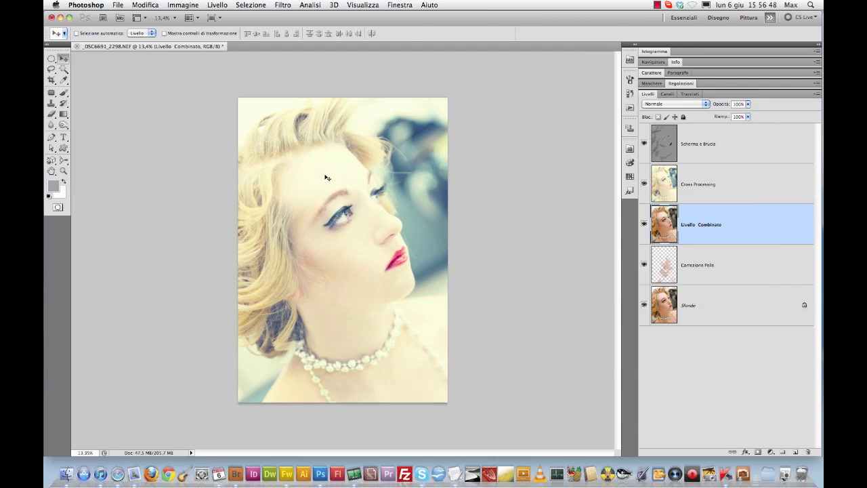
# Set the background colour to cream #fefcd6 sampled from the portrait.
pyautogui.press('c')
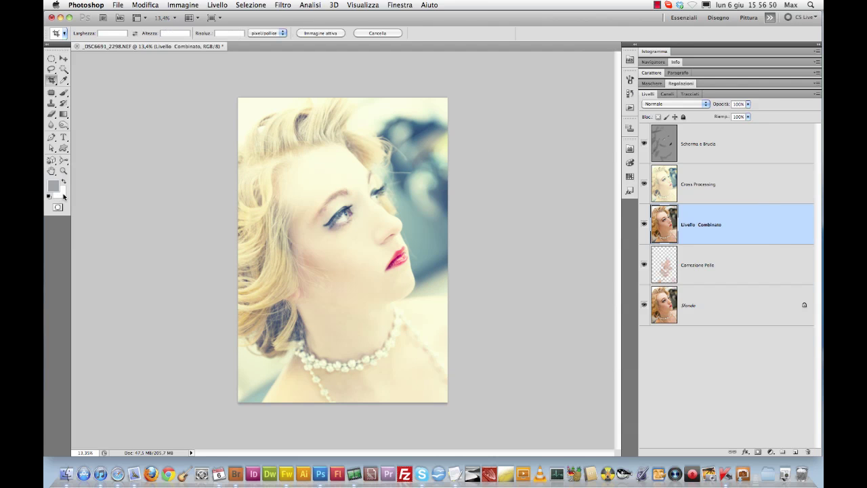
pyautogui.click(63, 195)
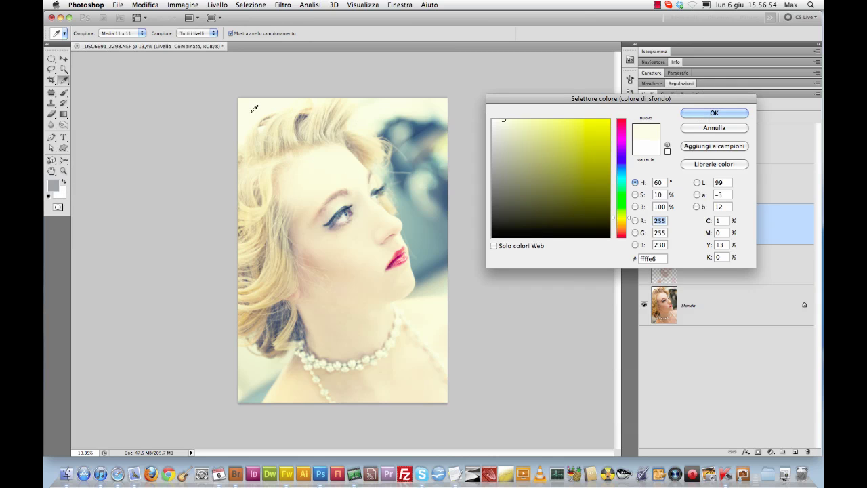
pyautogui.click(444, 299)
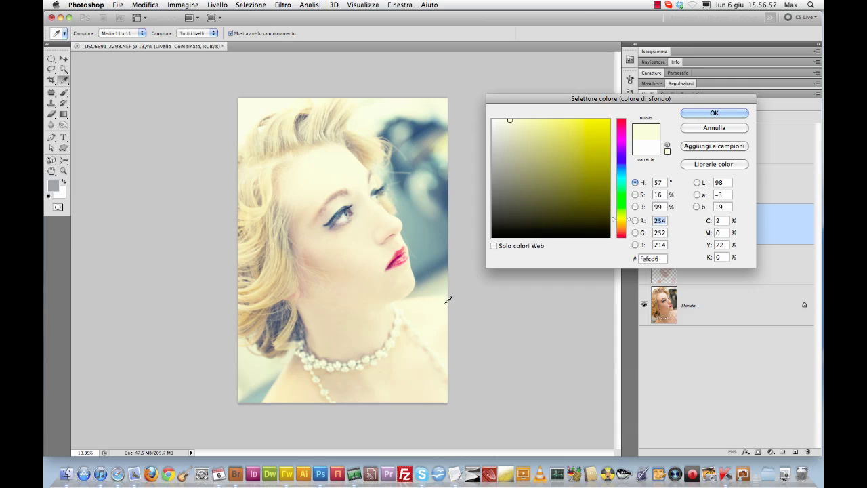
pyautogui.click(715, 113)
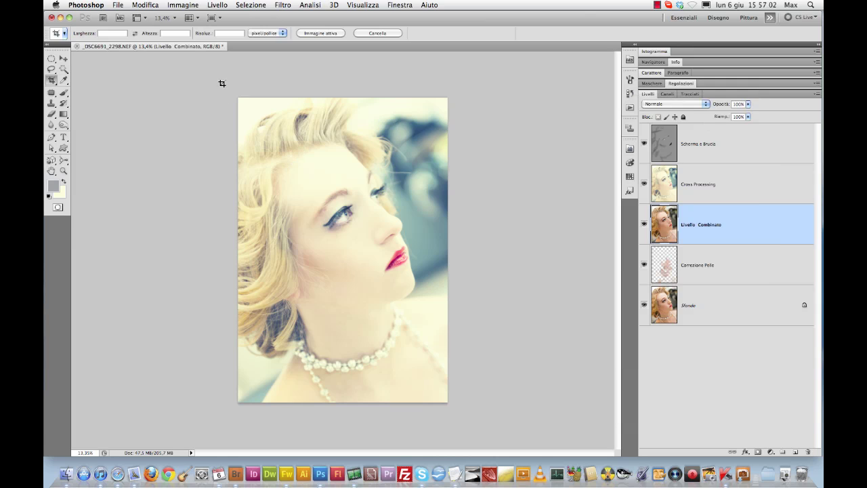
# Crop outward past all four photo edges, widening the sides, to add an even cream border.
pyautogui.moveTo(228, 88); pyautogui.dragTo(545, 441)
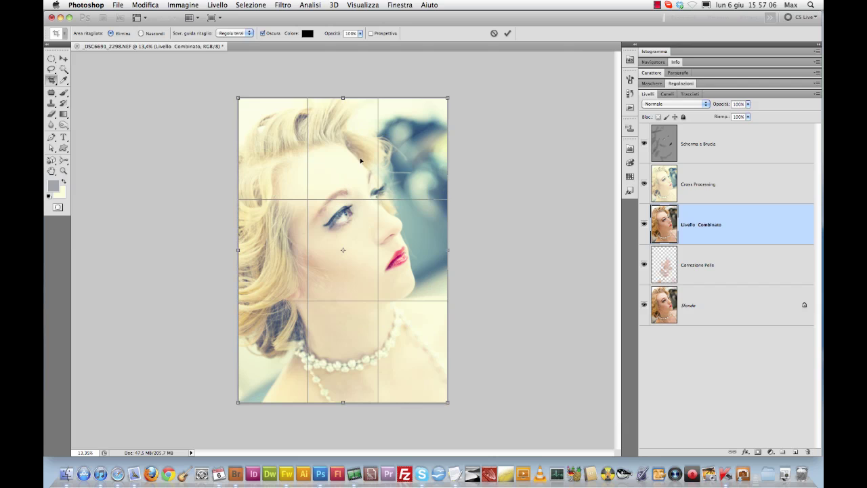
pyautogui.moveTo(445, 100); pyautogui.dragTo(474, 80)
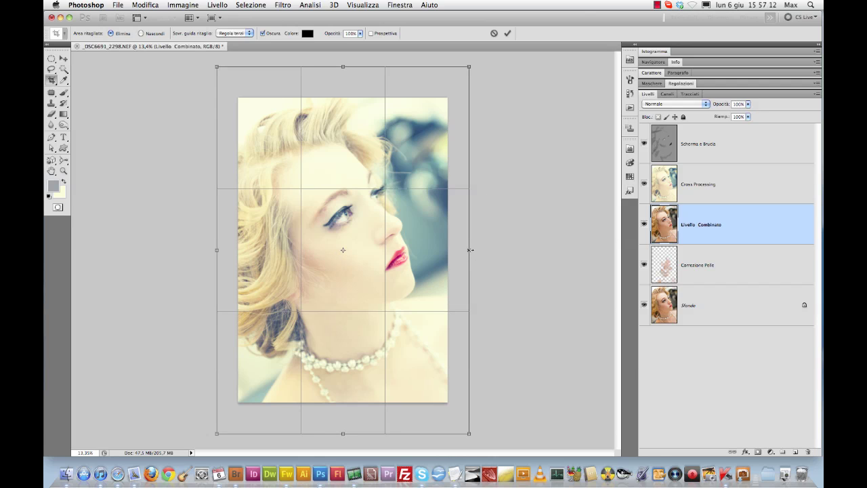
pyautogui.moveTo(470, 250); pyautogui.dragTo(476, 250)
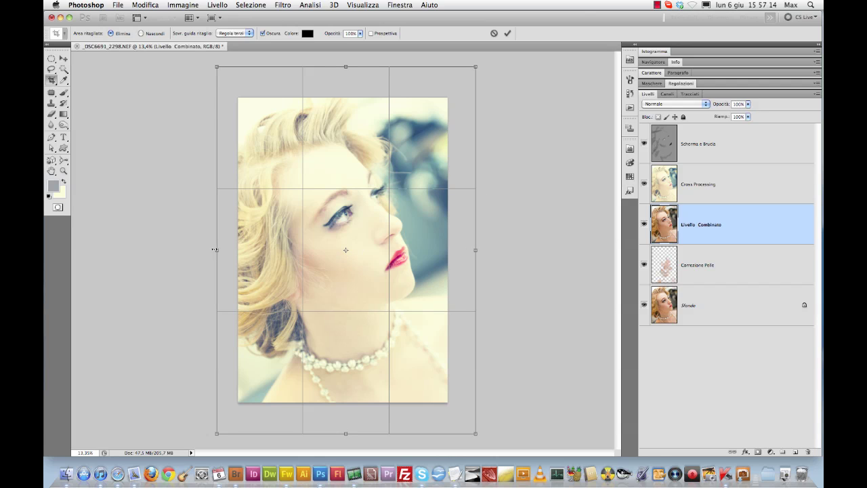
pyautogui.moveTo(215, 250); pyautogui.dragTo(209, 250)
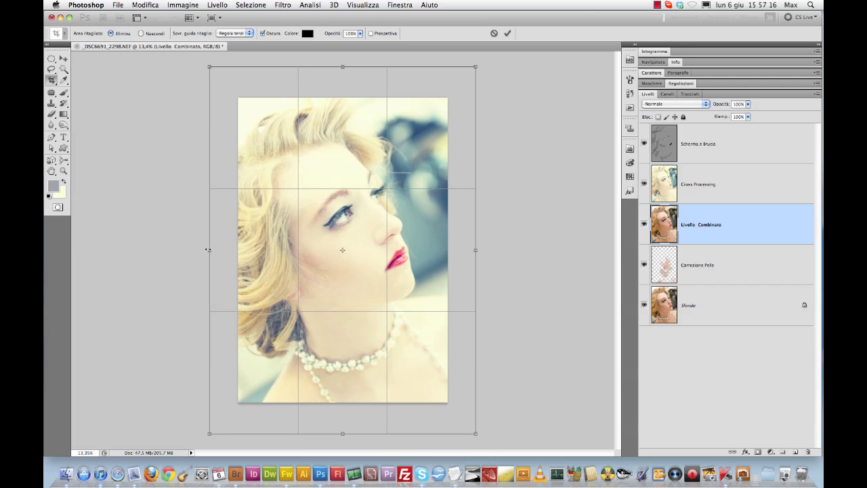
pyautogui.press('Return')
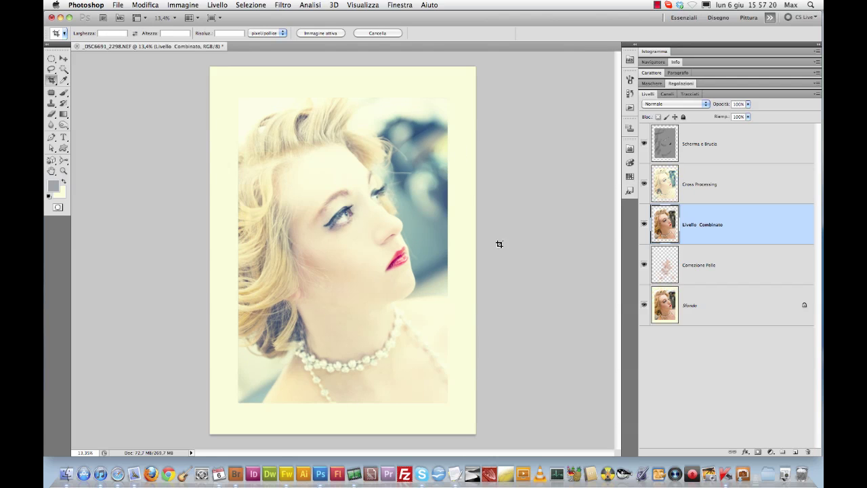
# Make Cross Processing the active layer and show its list of layer effects.
pyautogui.press('v')
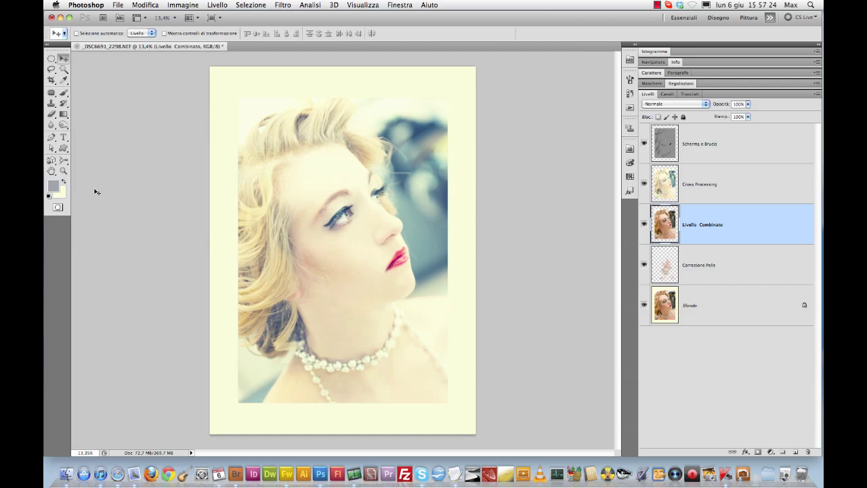
pyautogui.click(714, 185)
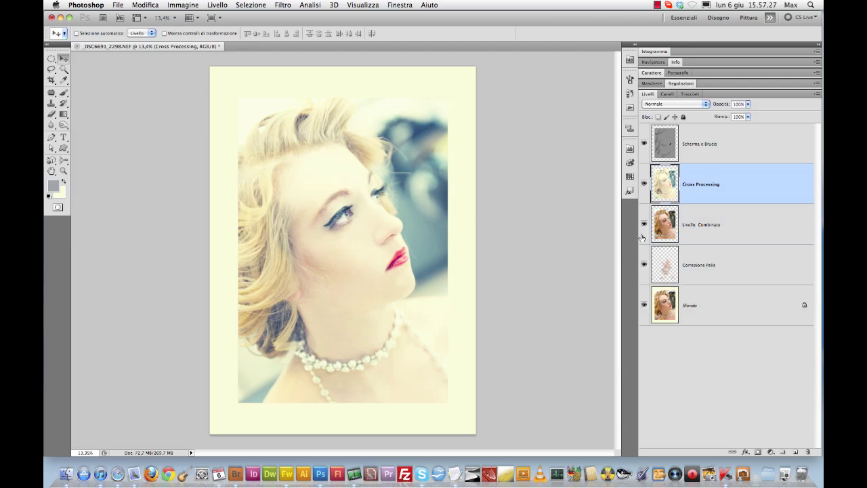
pyautogui.click(745, 452)
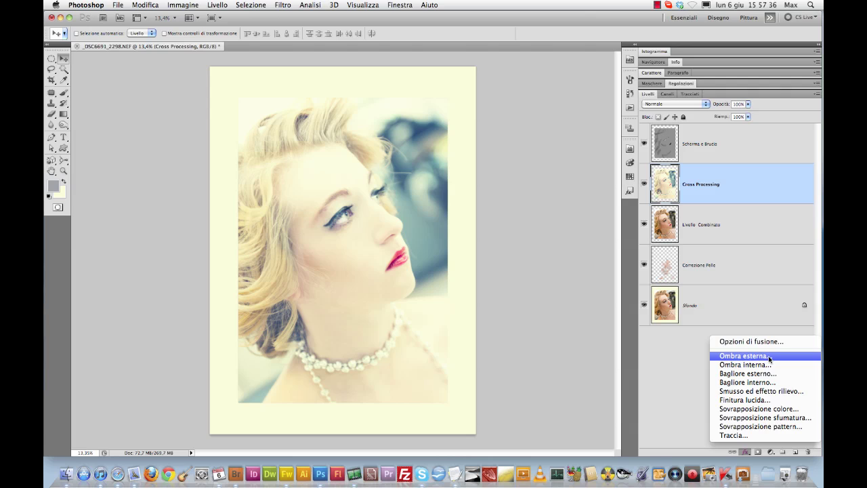
# Add an Ombra esterna drop shadow: angle 131°, distance 55 px, opacity 40%, size 27.
pyautogui.click(769, 356)
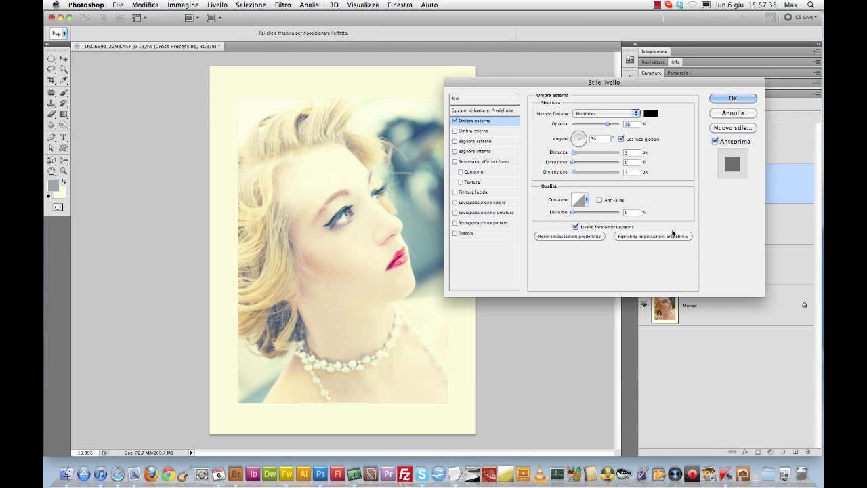
pyautogui.moveTo(414, 352); pyautogui.dragTo(418, 356)
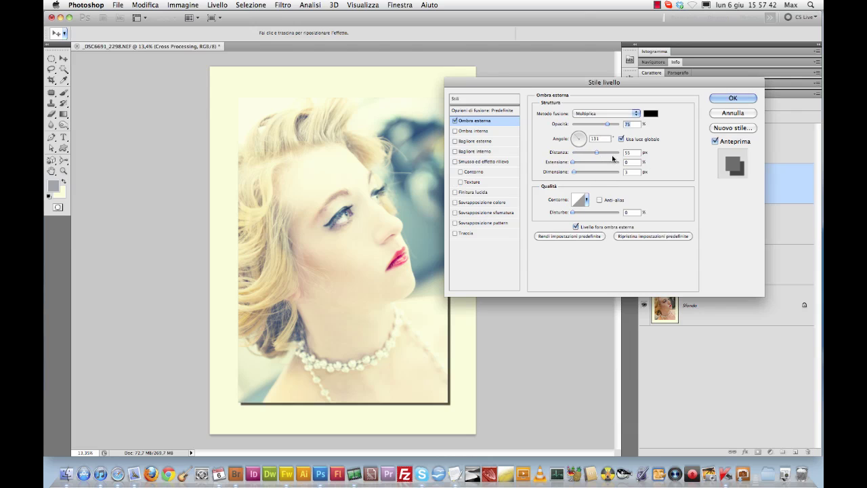
pyautogui.moveTo(608, 125); pyautogui.dragTo(596, 126)
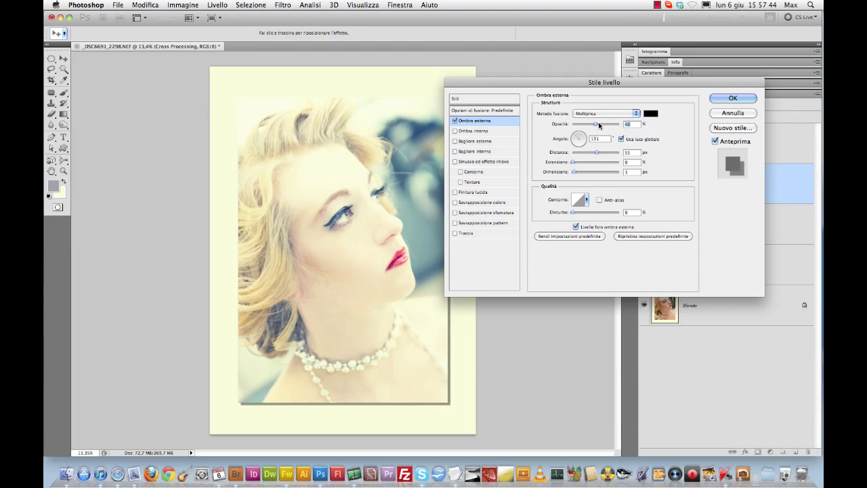
pyautogui.moveTo(573, 172); pyautogui.dragTo(579, 173)
pyautogui.click(732, 100)
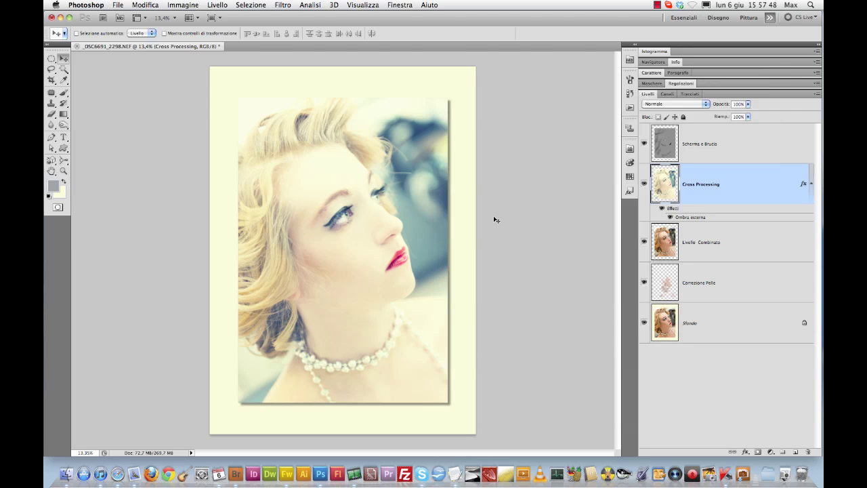